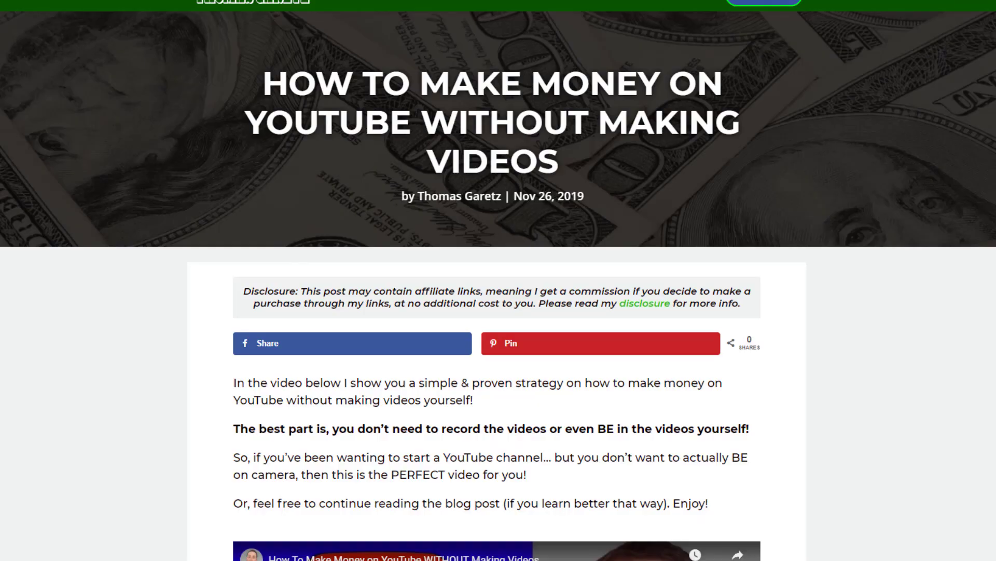
# Step: Scroll down the making-money-on-YouTube blog post, deleting some caption lines and immediately restoring them
pyautogui.scroll(-20, 190, 154)
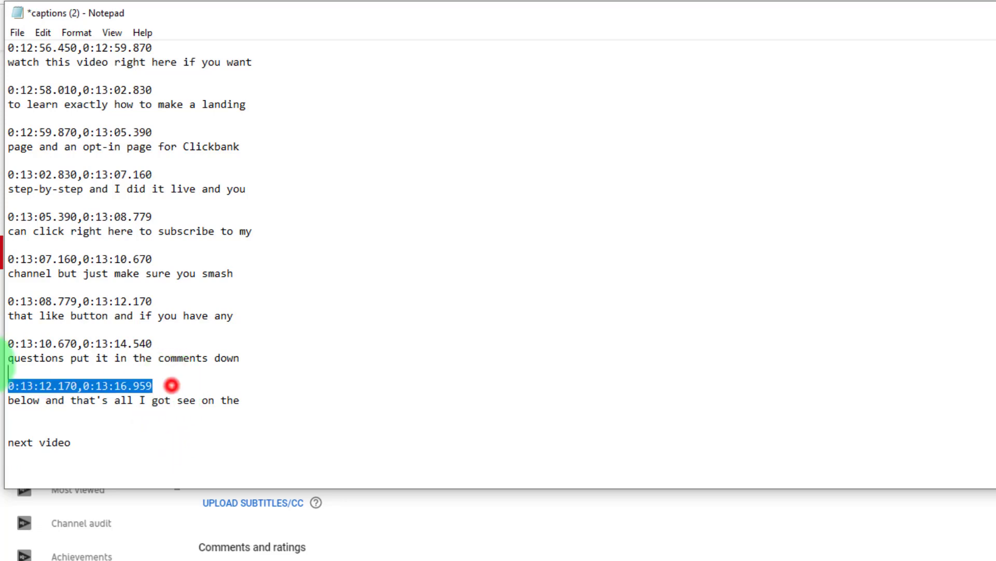
pyautogui.press('Delete')
pyautogui.hotkey('ctrl', 'z')
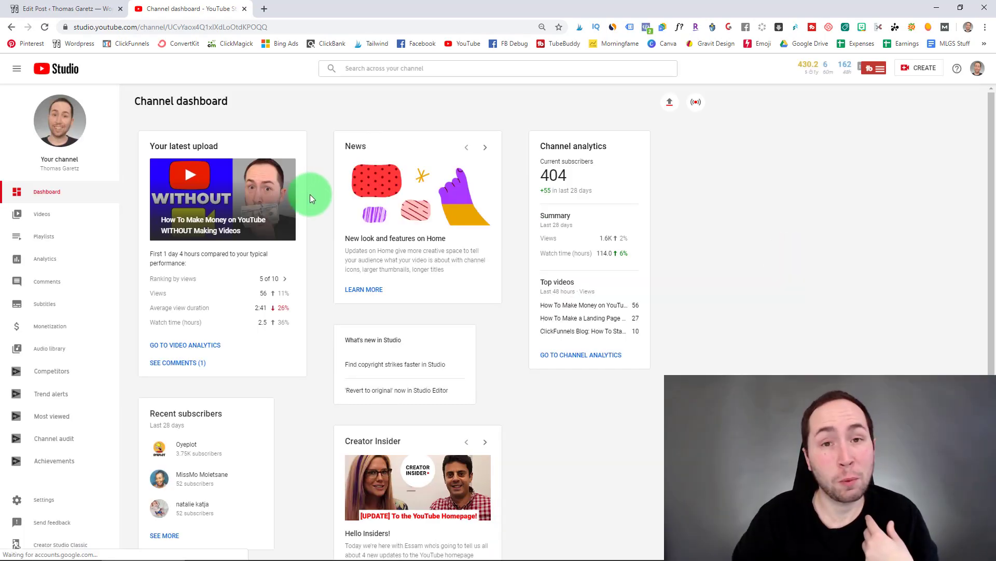
# Step: Open the Videos page that lists the channel's uploads
pyautogui.click(85, 222)
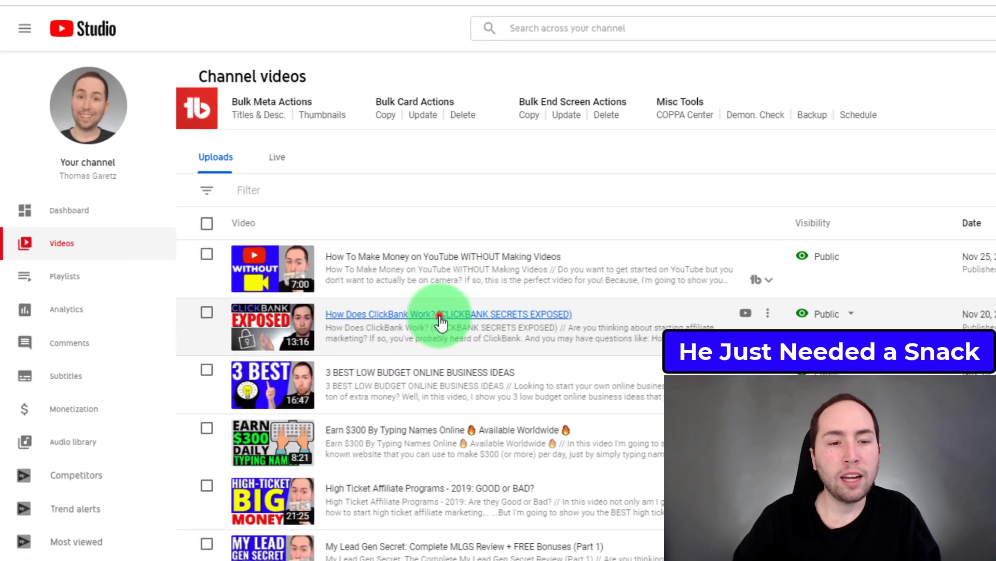
# Step: Download the ClickBank video's 'English by YouTube (automatic)' captions as an .sbv file
pyautogui.click(307, 262)
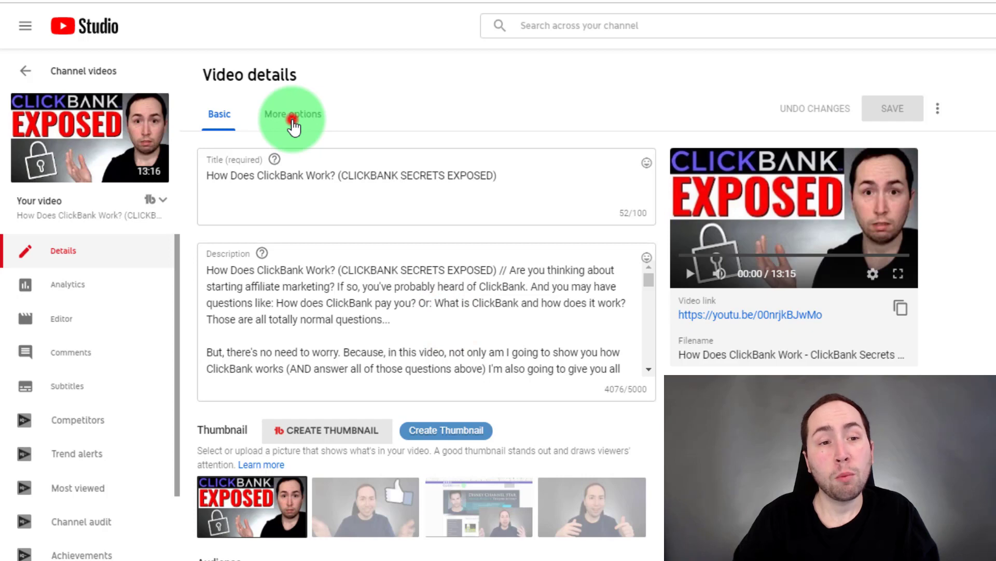
pyautogui.click(294, 125)
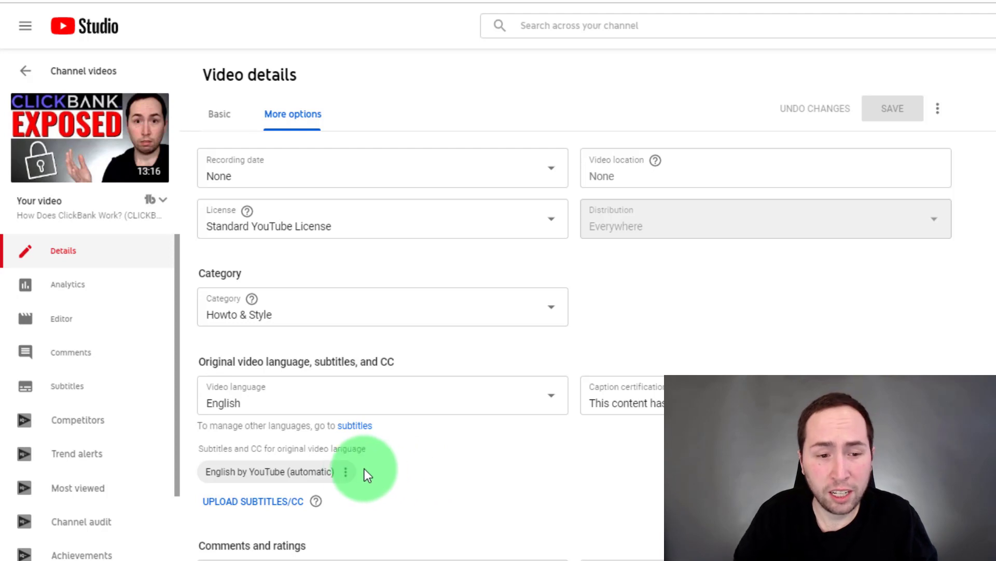
pyautogui.click(345, 473)
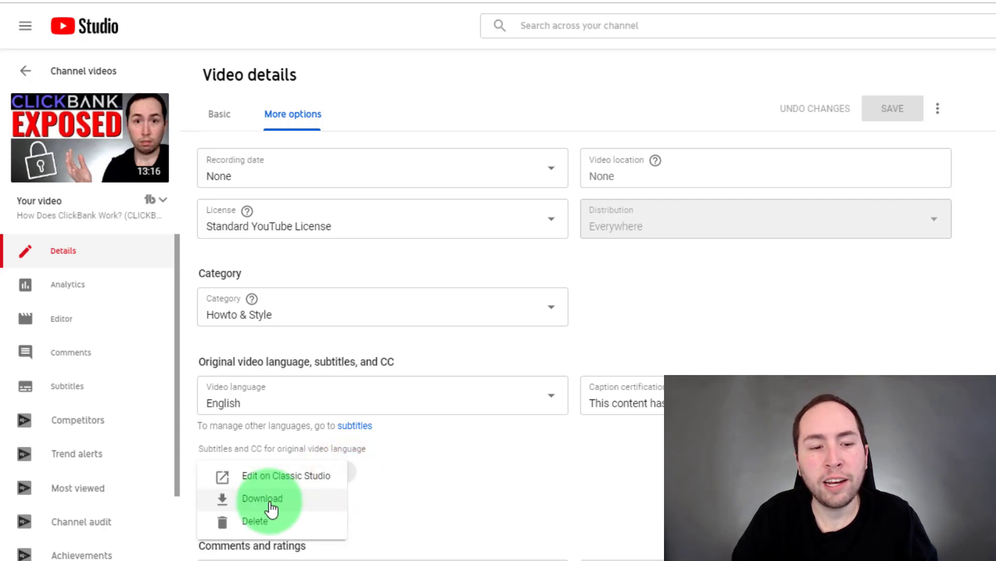
pyautogui.click(272, 506)
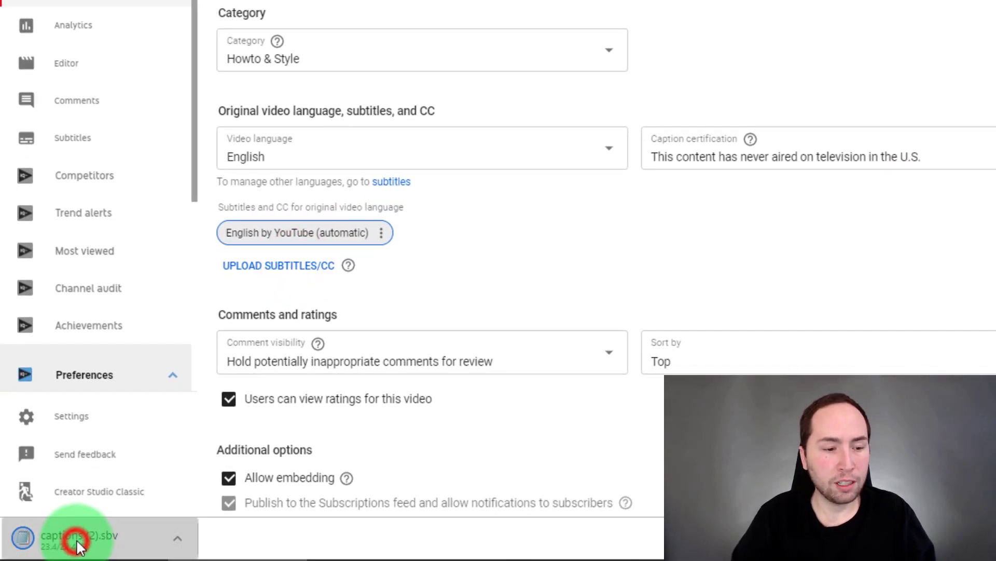
# Step: Open captions (2).sbv in Notepad and delete the final caption's timestamp line
pyautogui.click(80, 538)
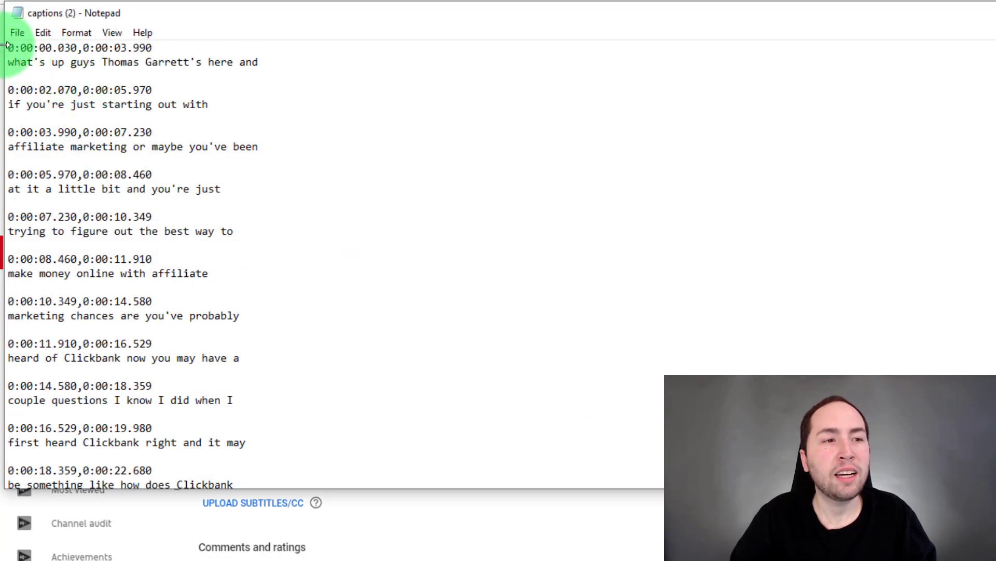
pyautogui.scroll(-20, 345, 171)
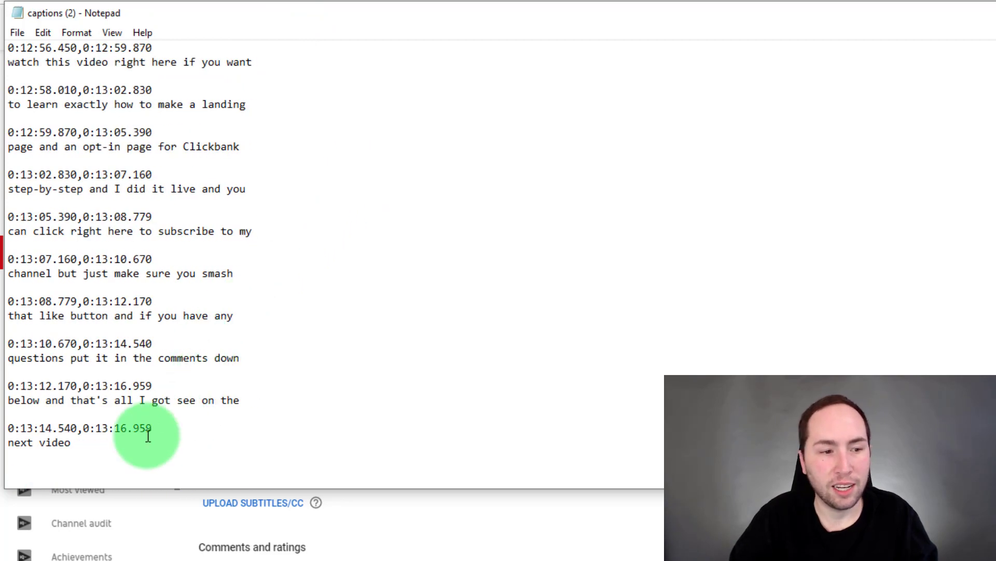
pyautogui.moveTo(170, 427); pyautogui.dragTo(11, 445)
pyautogui.press('Delete')
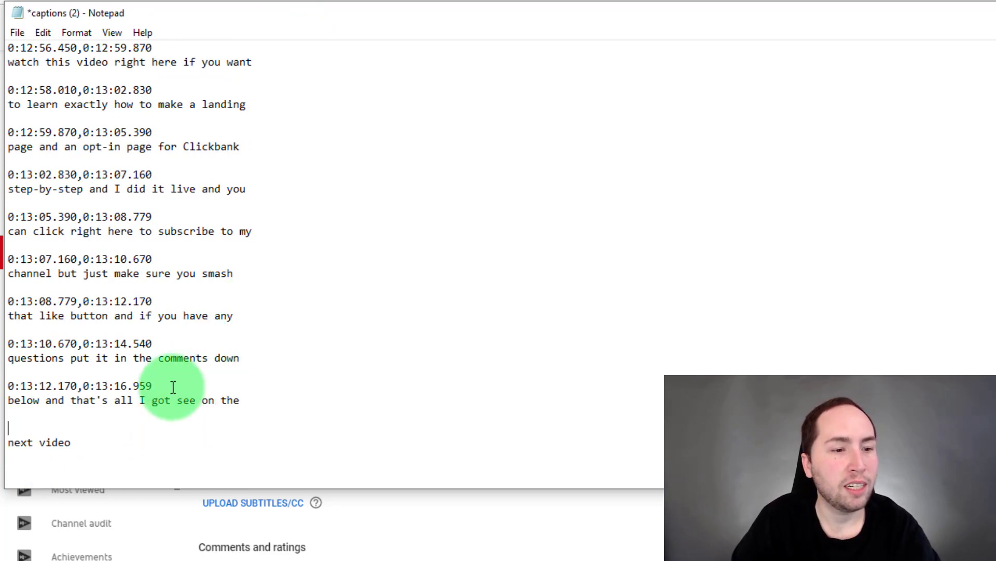
pyautogui.moveTo(171, 385); pyautogui.dragTo(46, 360)
pyautogui.press('Delete')
pyautogui.hotkey('ctrl', 'z')
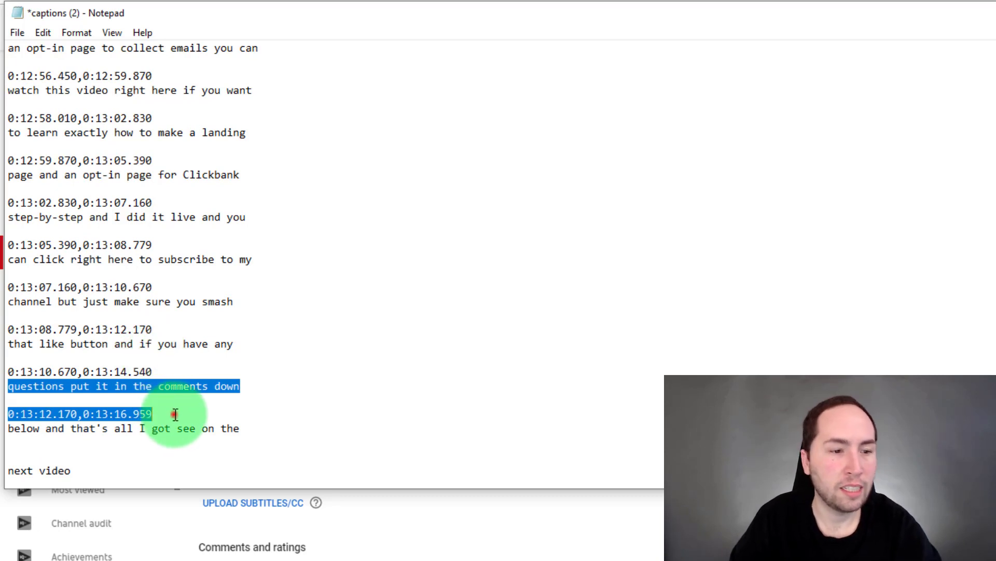
# Step: Delete the timestamp lines 0:13:12.170, 0:13:10.670 and 0:13:08.779, undoing an accidental deletion
pyautogui.moveTo(171, 414); pyautogui.dragTo(14, 413)
pyautogui.press('Delete')
pyautogui.moveTo(169, 371); pyautogui.dragTo(9, 372)
pyautogui.press('Delete')
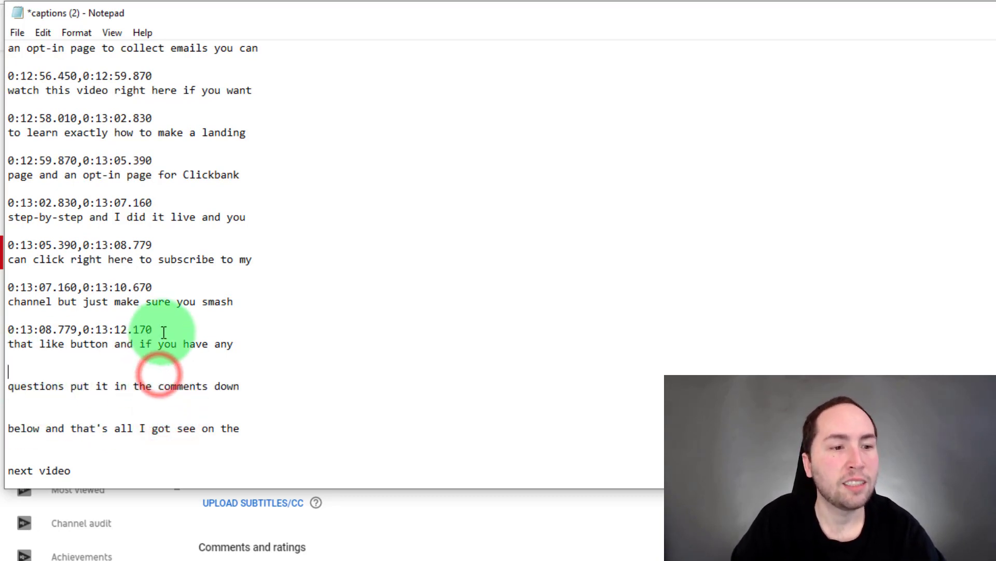
pyautogui.moveTo(169, 329); pyautogui.dragTo(3, 327)
pyautogui.press('Delete')
pyautogui.moveTo(221, 285); pyautogui.dragTo(10, 258)
pyautogui.press('Delete')
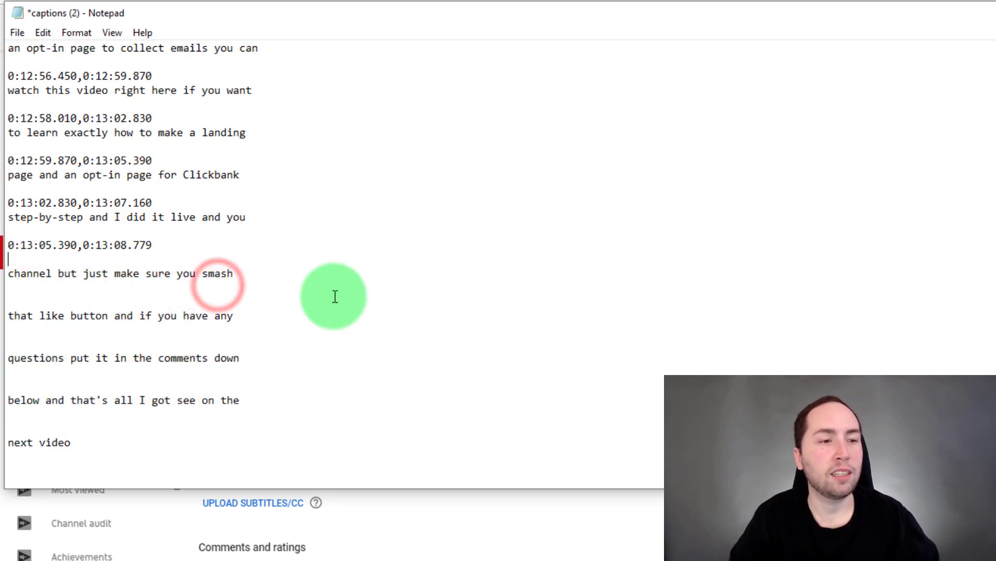
pyautogui.hotkey('ctrl', 'z')
pyautogui.click(289, 290)
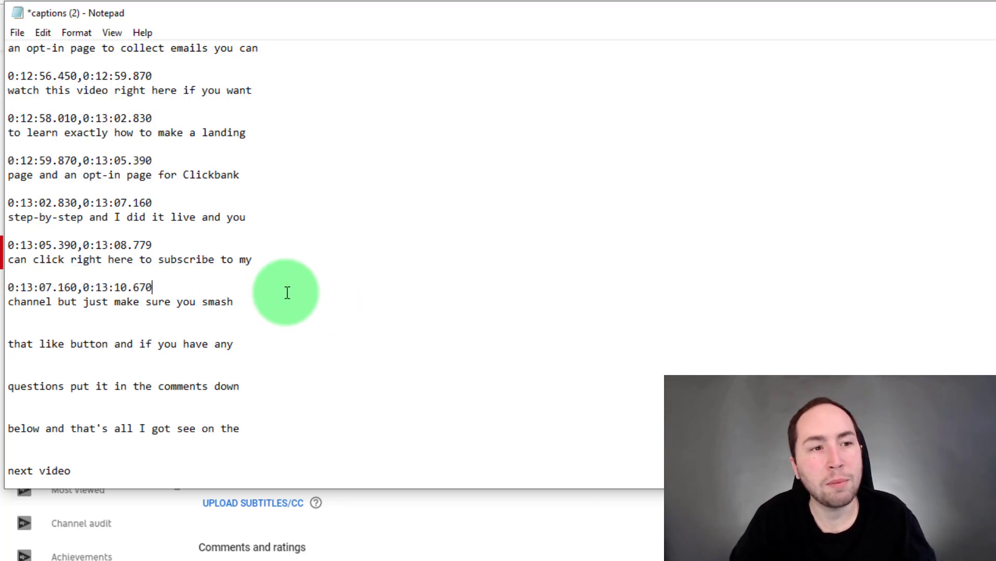
# Step: Google 'remove timestamps from subtitles' in a new tab and open the anatolt.ru extractor result
pyautogui.click(363, 6)
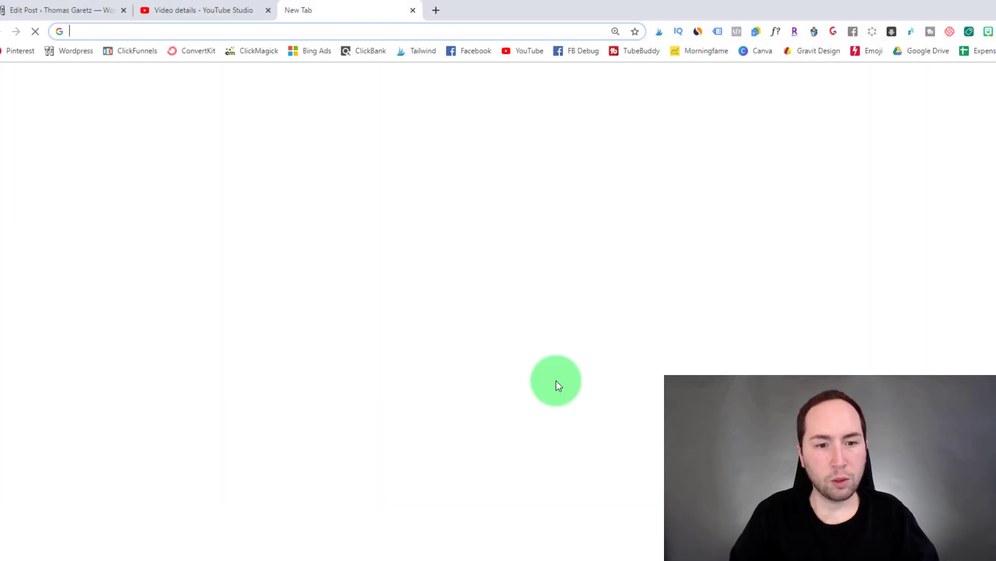
pyautogui.click(451, 258)
pyautogui.write('remove timesta')
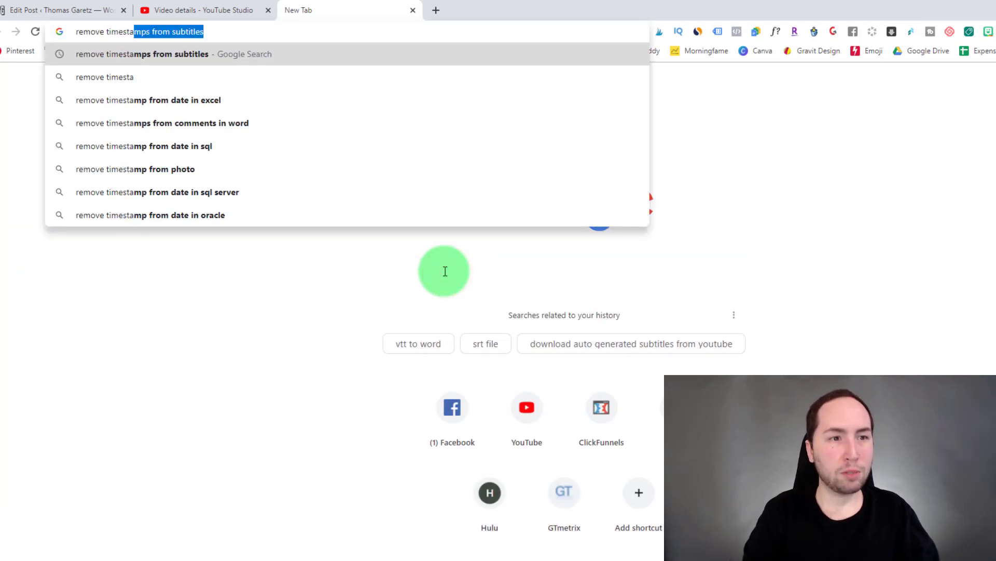
pyautogui.press('Return')
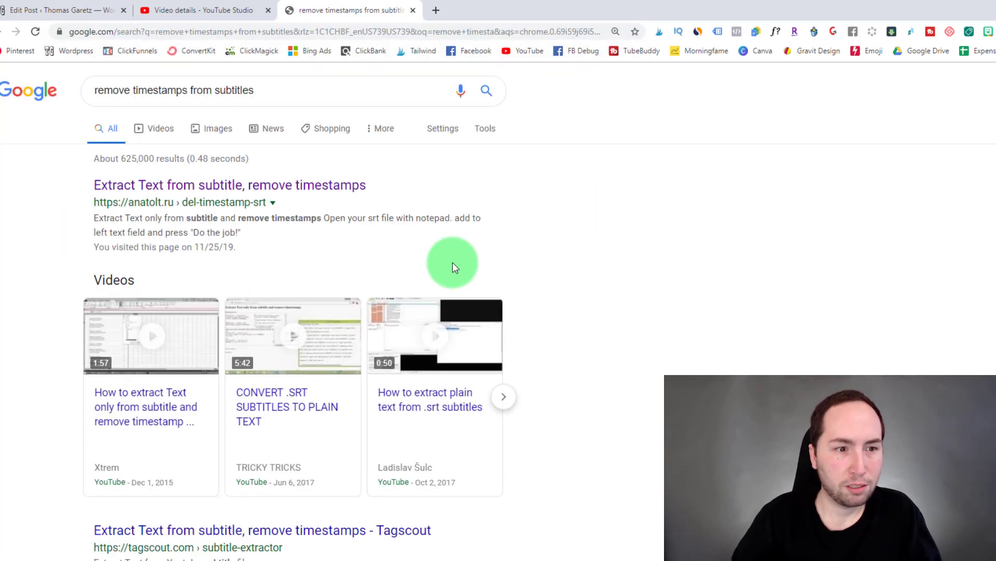
pyautogui.click(197, 188)
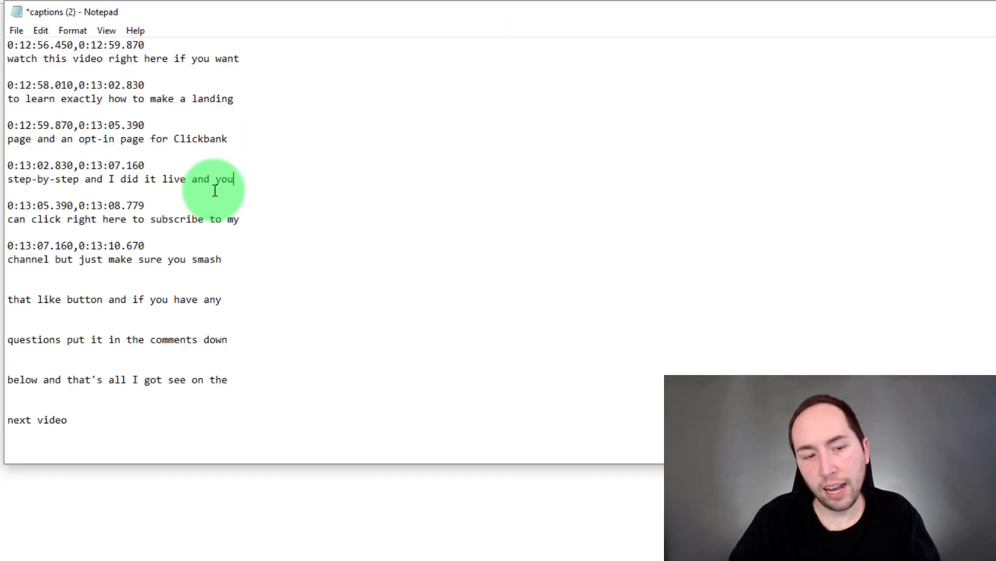
# Step: Paste the whole caption file into the anatolt.ru input and run the timestamp removal
pyautogui.hotkey('ctrl', 'a')
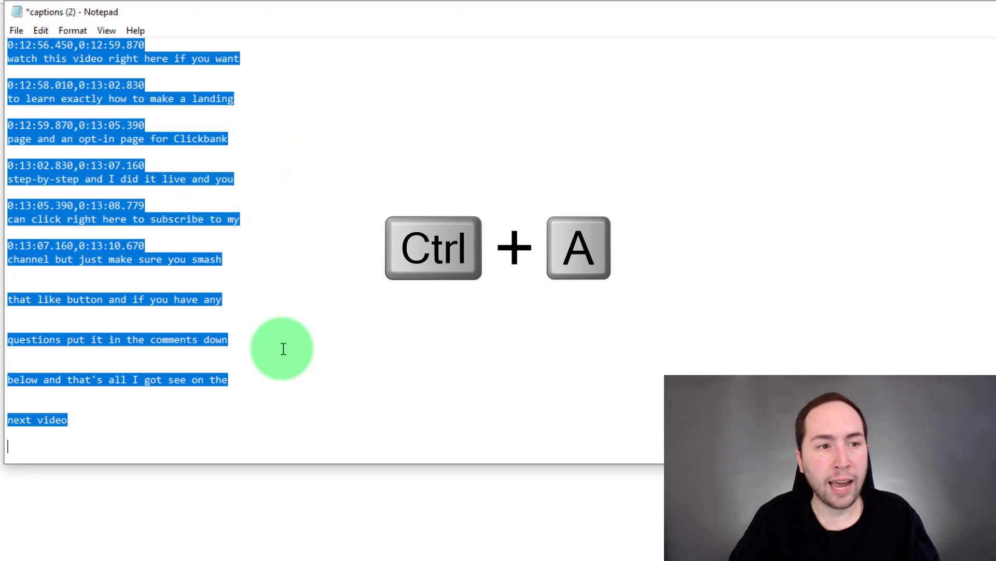
pyautogui.hotkey('ctrl', 'c')
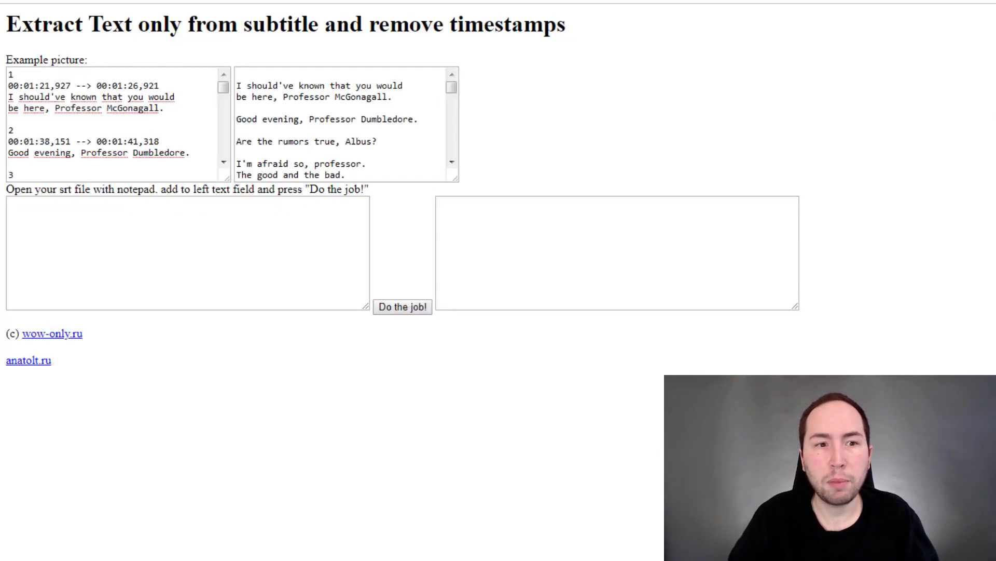
pyautogui.click(237, 237)
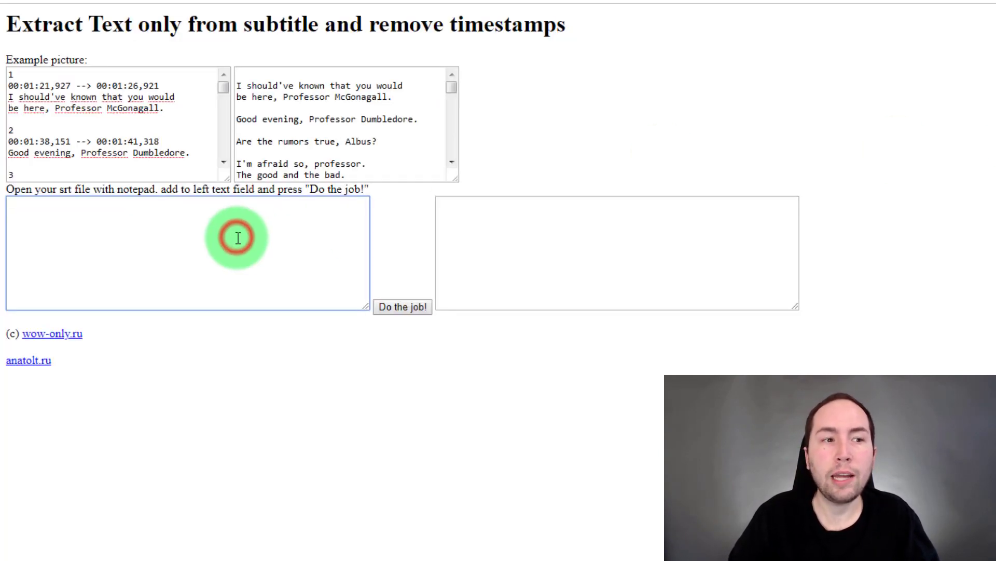
pyautogui.hotkey('ctrl', 'v')
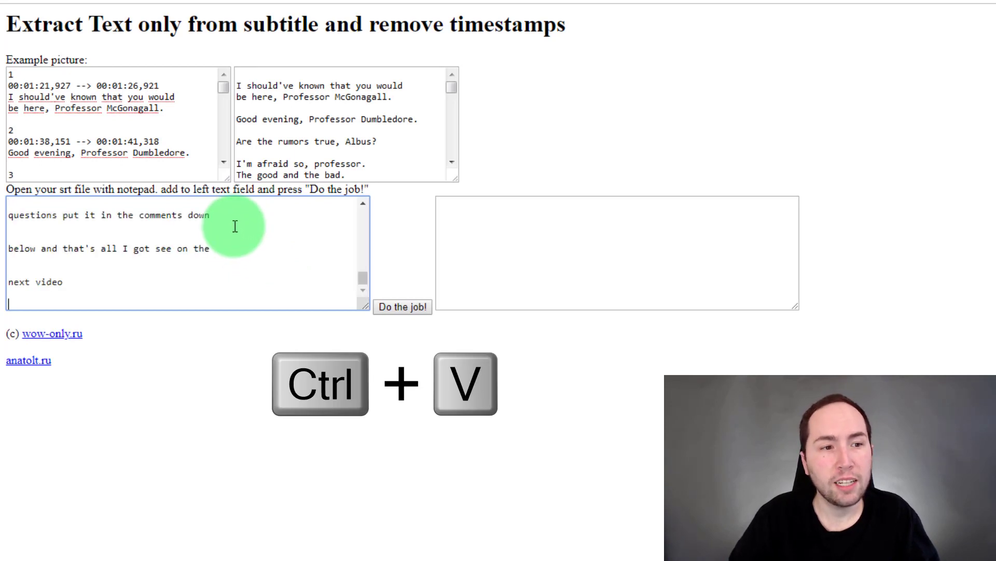
pyautogui.click(409, 307)
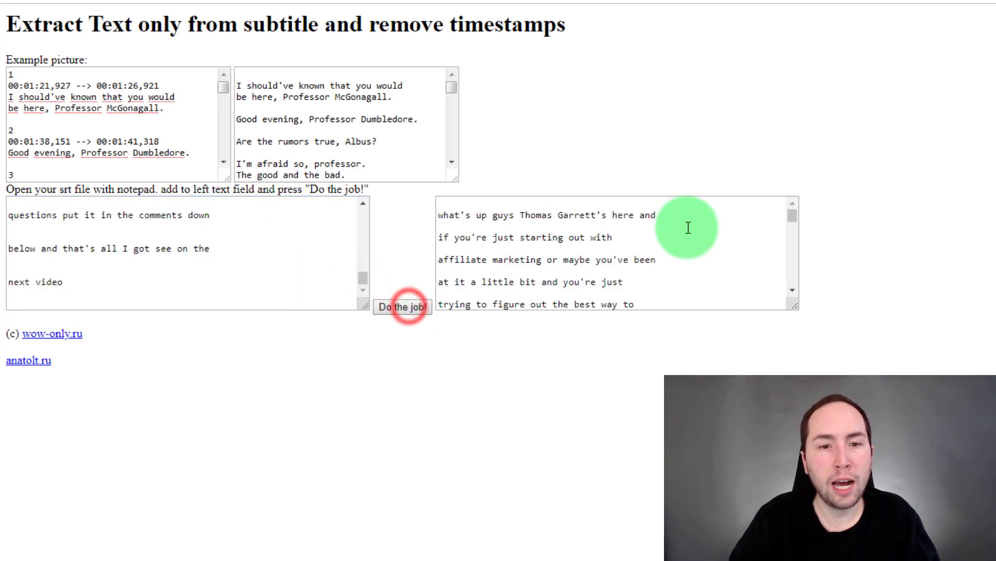
# Step: Select all of the cleaned, timestamp-free transcript in the output box
pyautogui.scroll(-10, 687, 232)
pyautogui.scroll(-10, 686, 232)
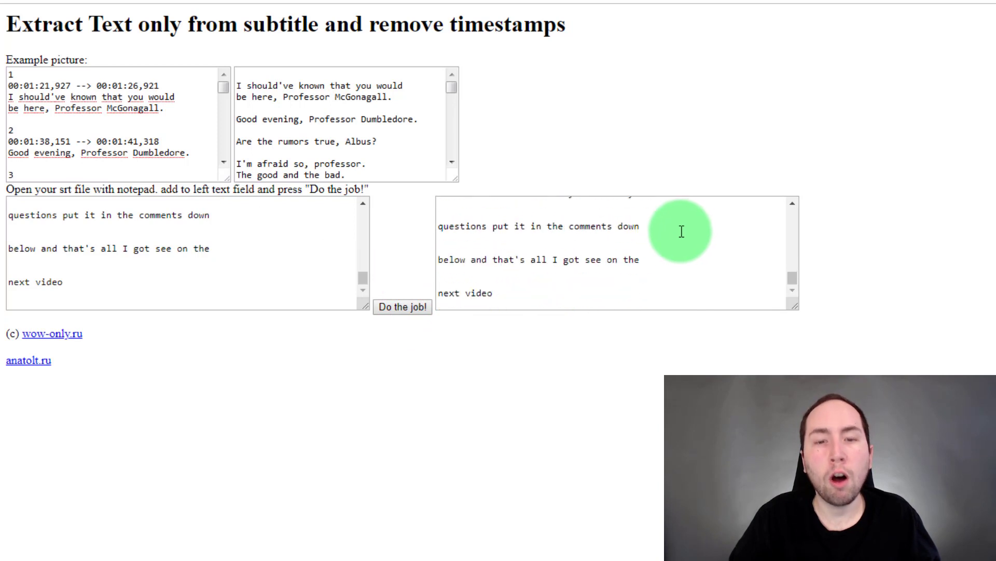
pyautogui.click(502, 299)
pyautogui.hotkey('ctrl', 'a')
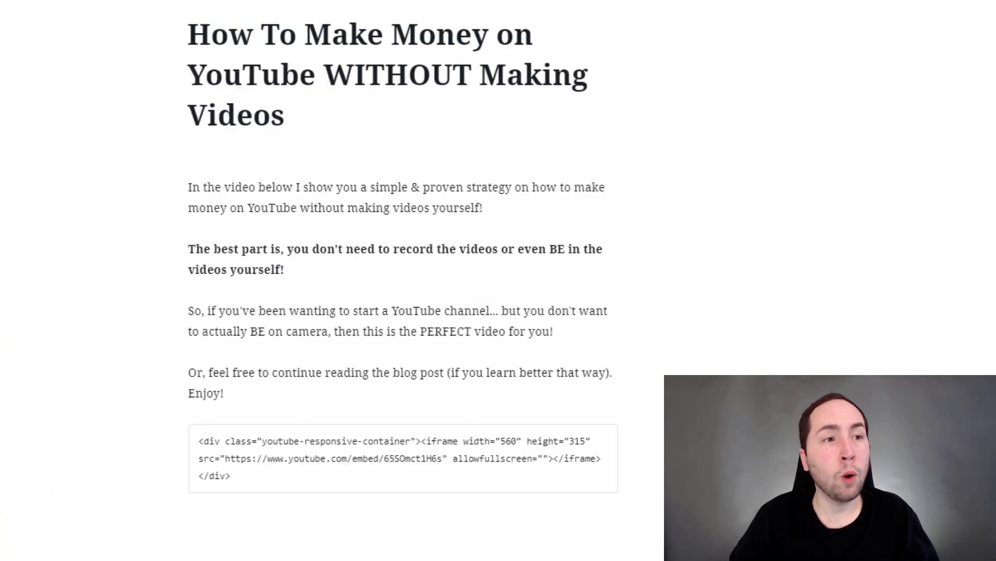
# Step: Scroll through the post editor to review the transcript pasted as plain paragraphs
pyautogui.scroll(-20, 384, 212)
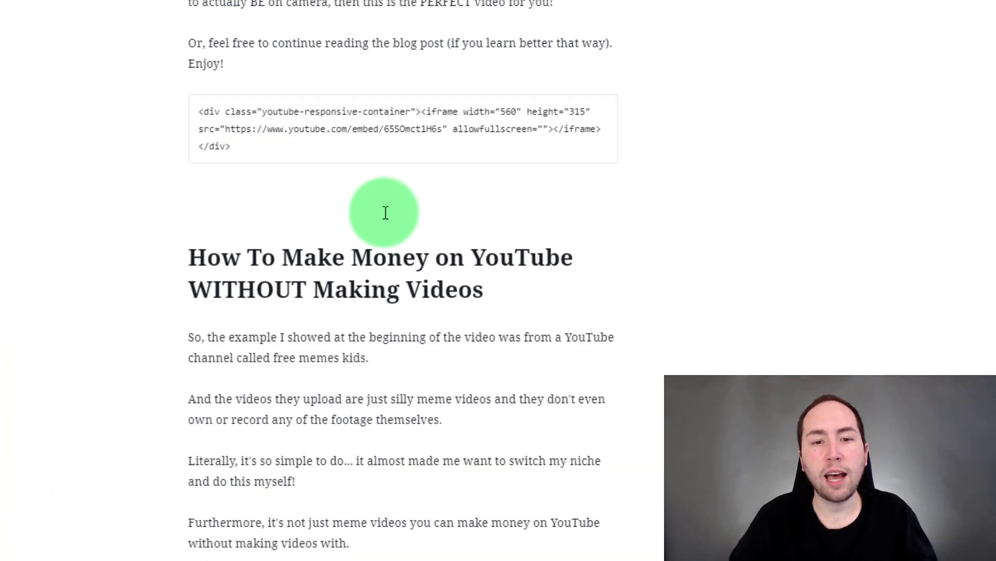
pyautogui.scroll(-6, 386, 213)
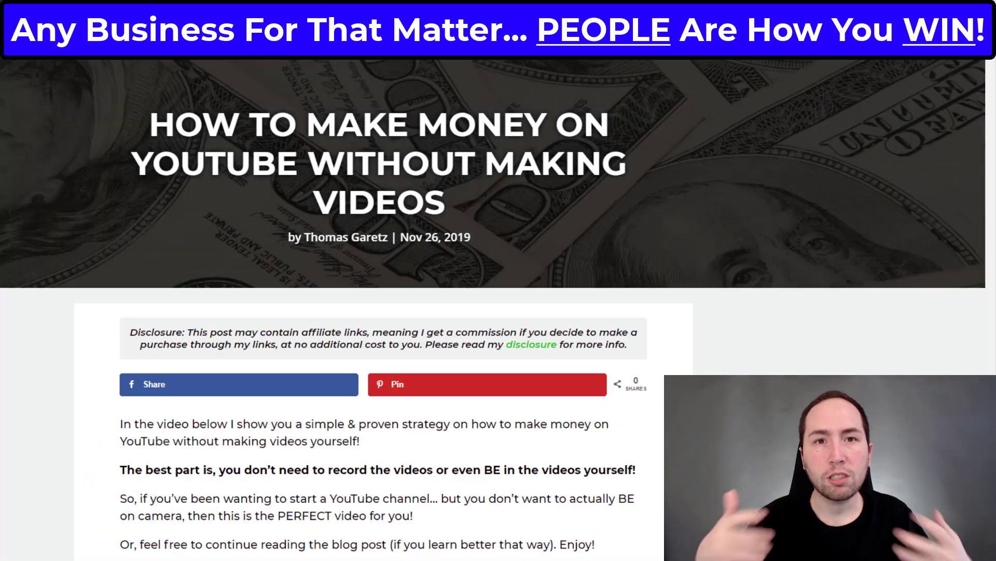
pyautogui.scroll(-1, 493, 312)
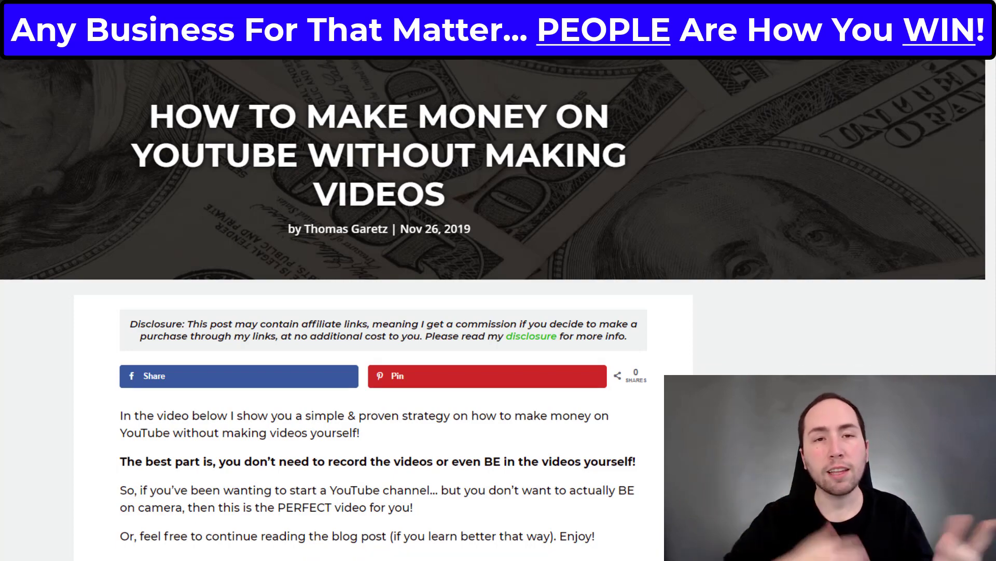
pyautogui.scroll(-20, 86, 170)
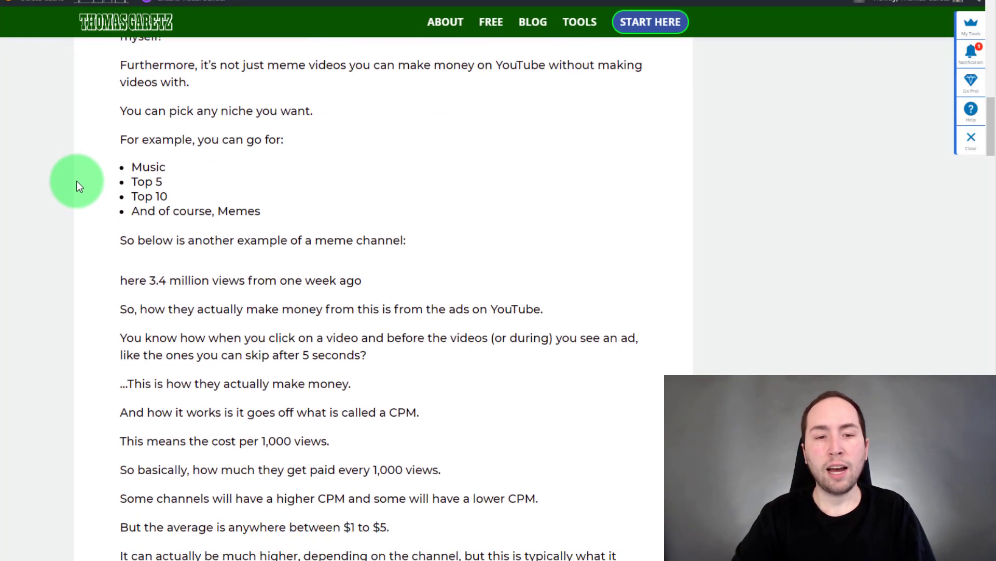
pyautogui.scroll(-20, 156, 197)
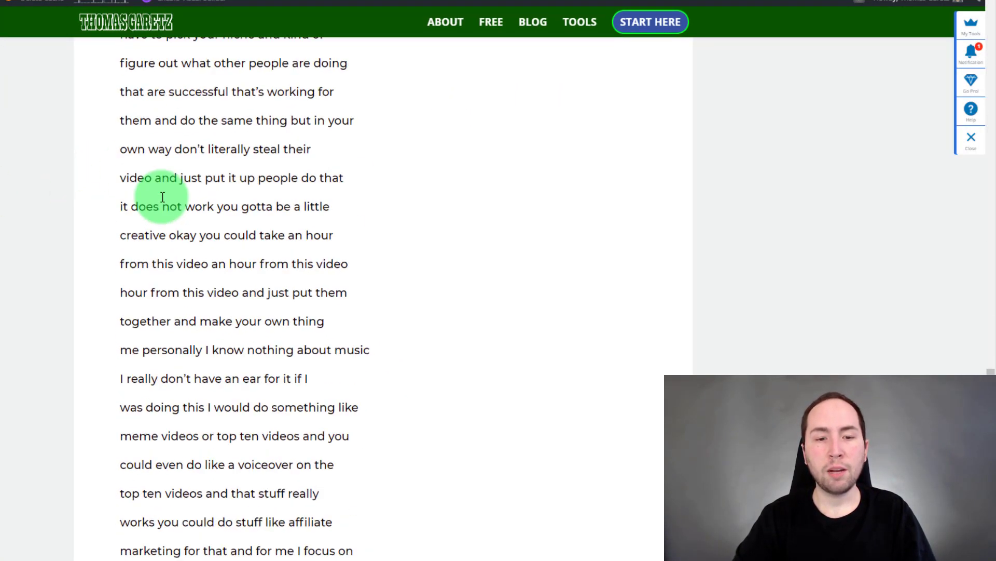
pyautogui.scroll(15, 158, 195)
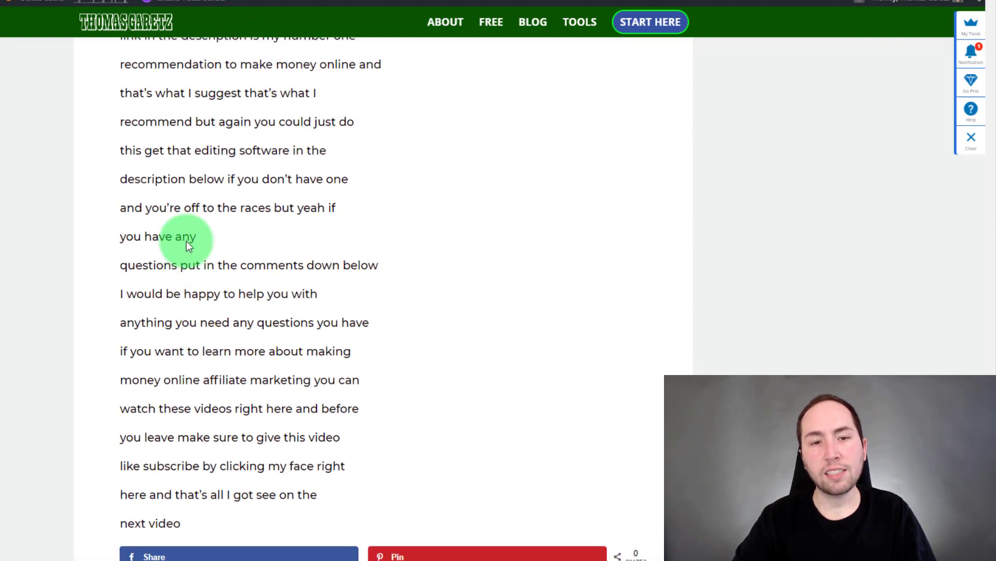
pyautogui.scroll(20, 188, 239)
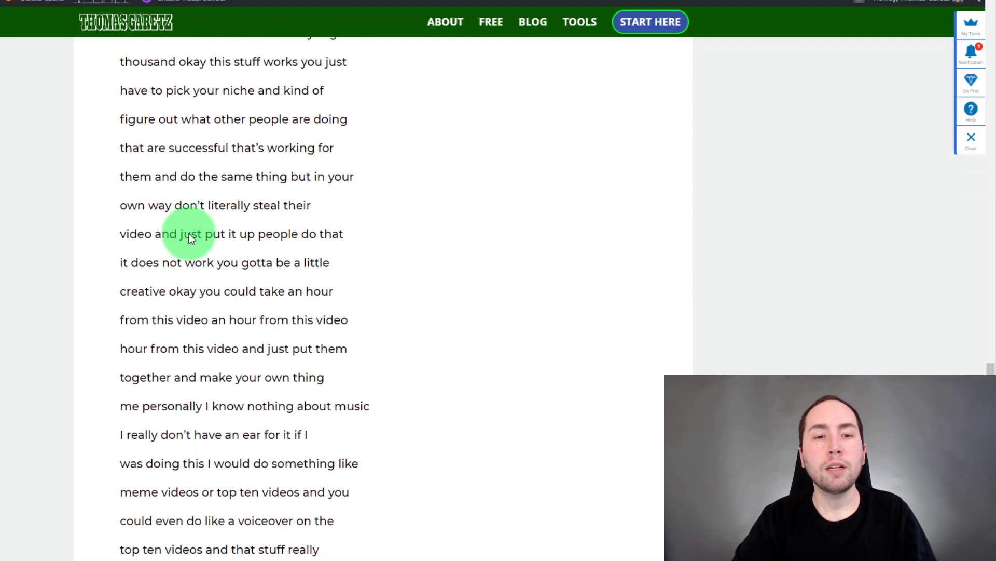
pyautogui.scroll(20, 189, 239)
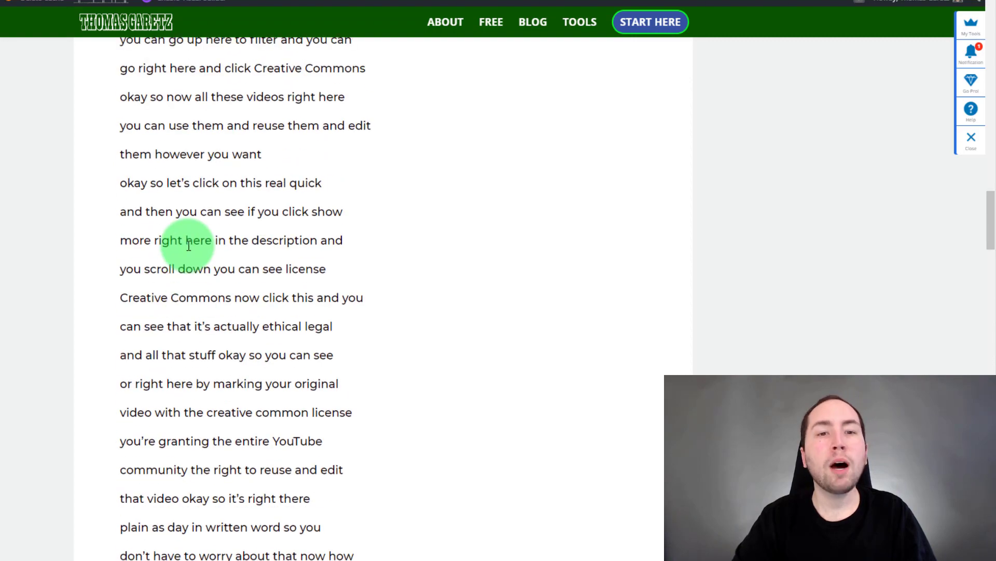
pyautogui.scroll(20, 189, 243)
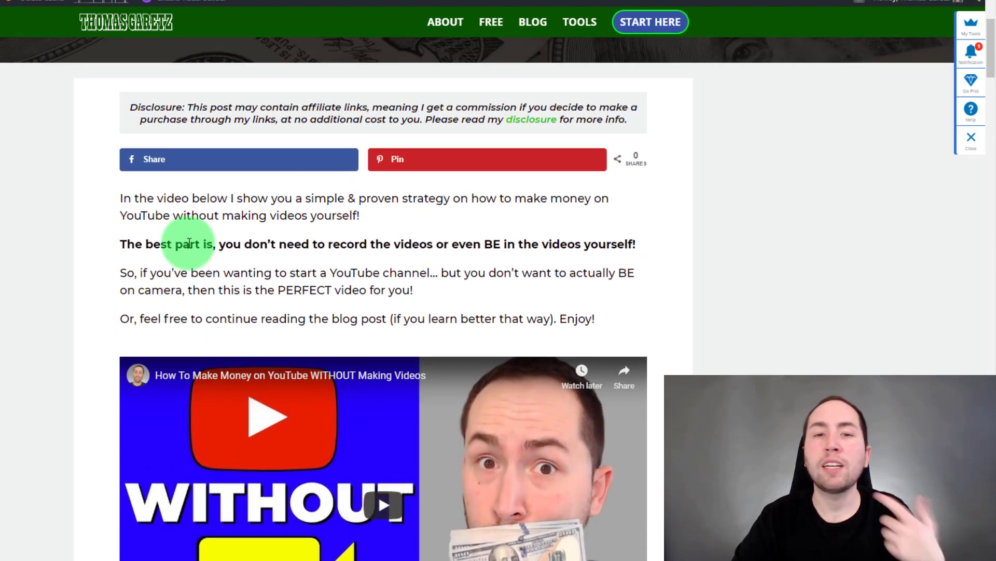
pyautogui.scroll(4, 189, 239)
pyautogui.scroll(-4, 100, 254)
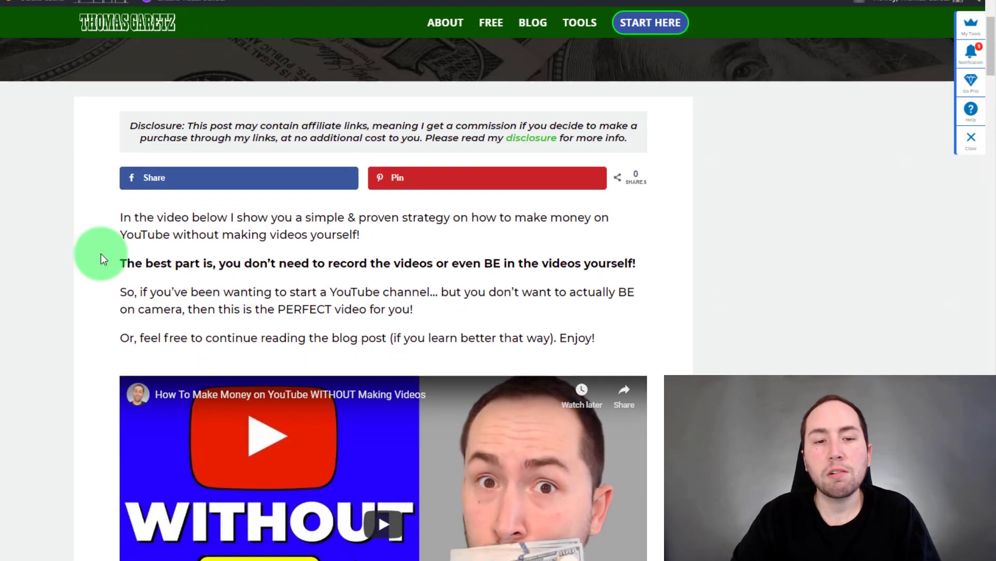
pyautogui.scroll(-10, 332, 239)
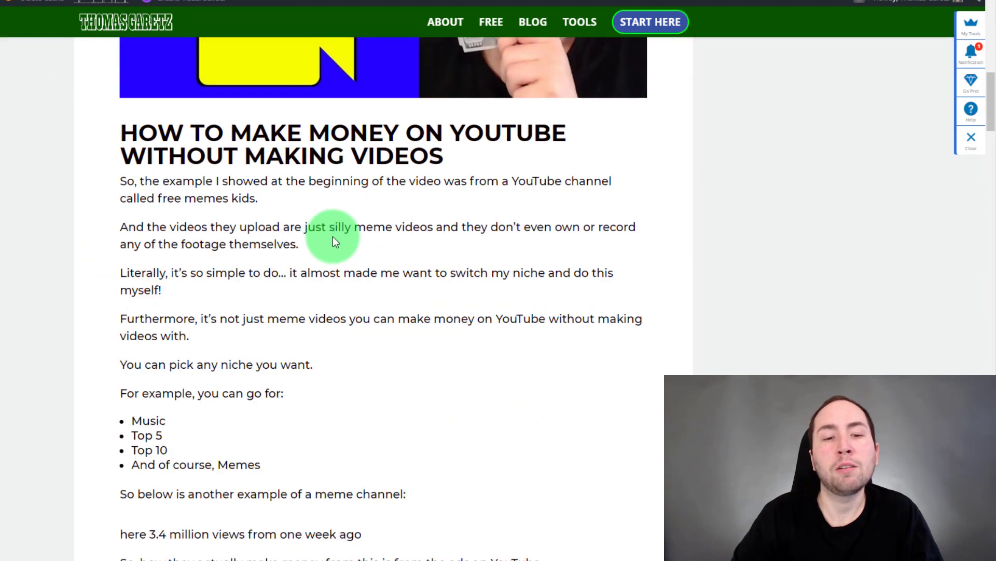
pyautogui.scroll(-7, 332, 244)
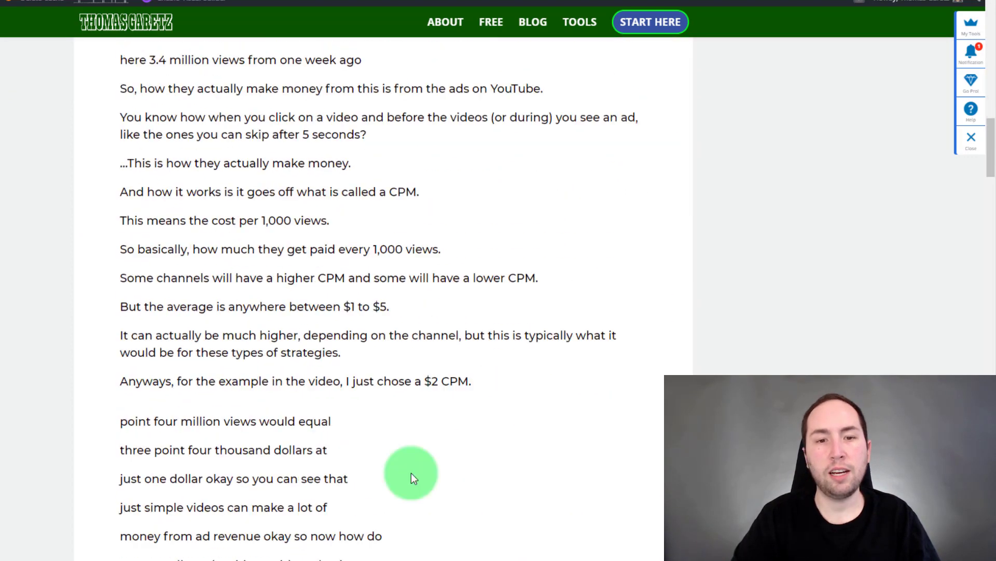
pyautogui.scroll(6, 111, 357)
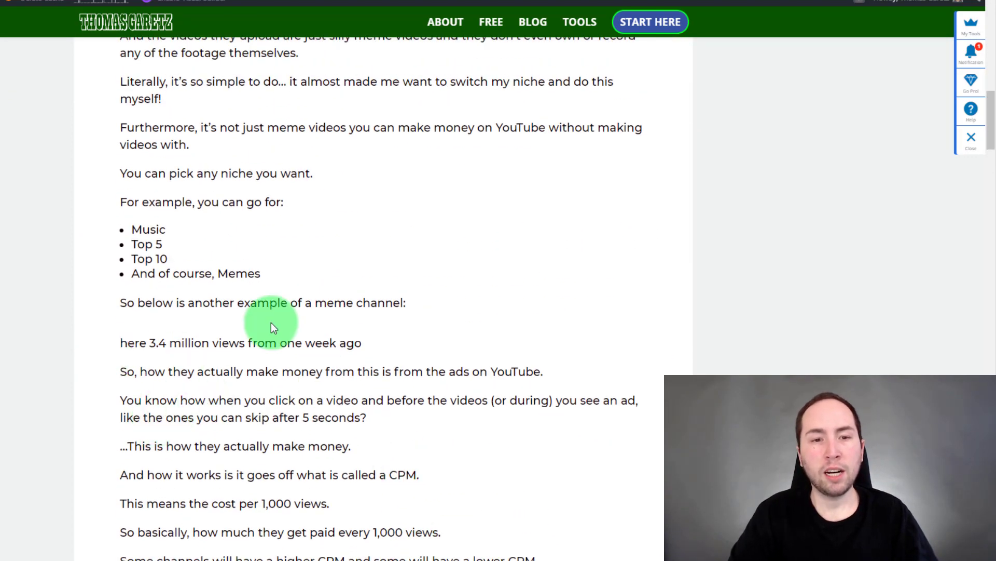
pyautogui.scroll(6, 271, 323)
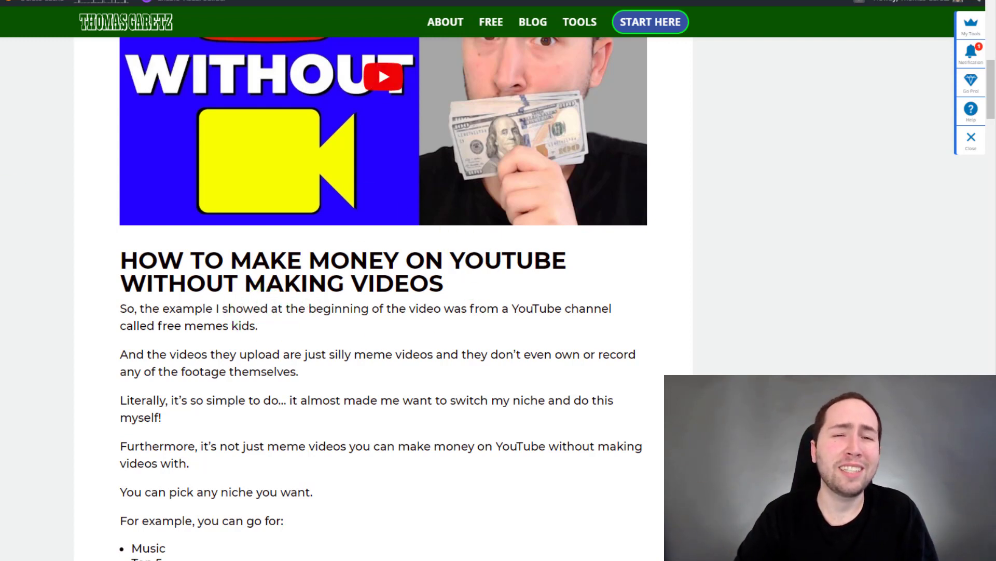
pyautogui.scroll(-1, 11, 296)
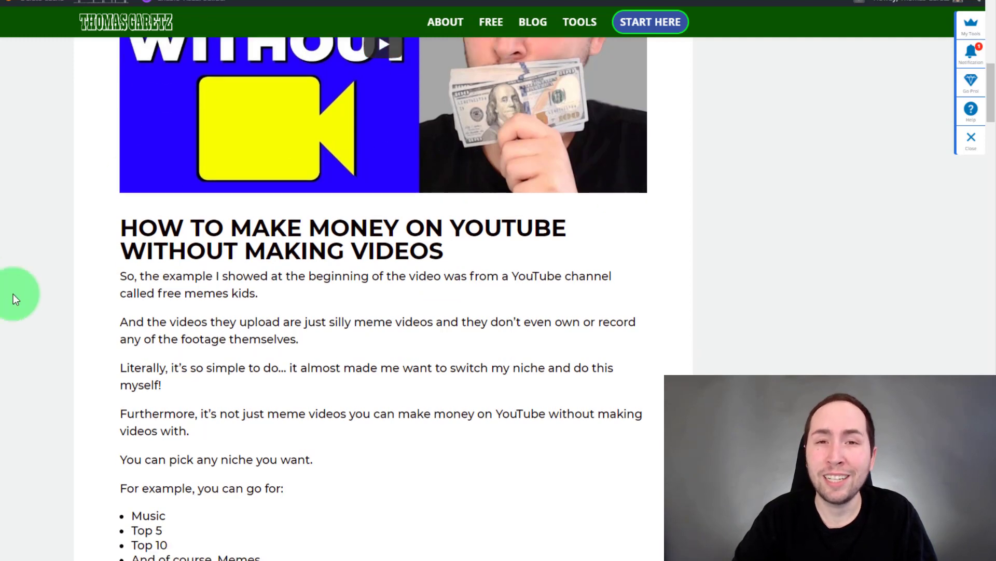
pyautogui.scroll(5, 29, 304)
# Step: Check the options menu for the 'English by YouTube (automatic)' captions, then close it unused
pyautogui.scroll(1, 287, 181)
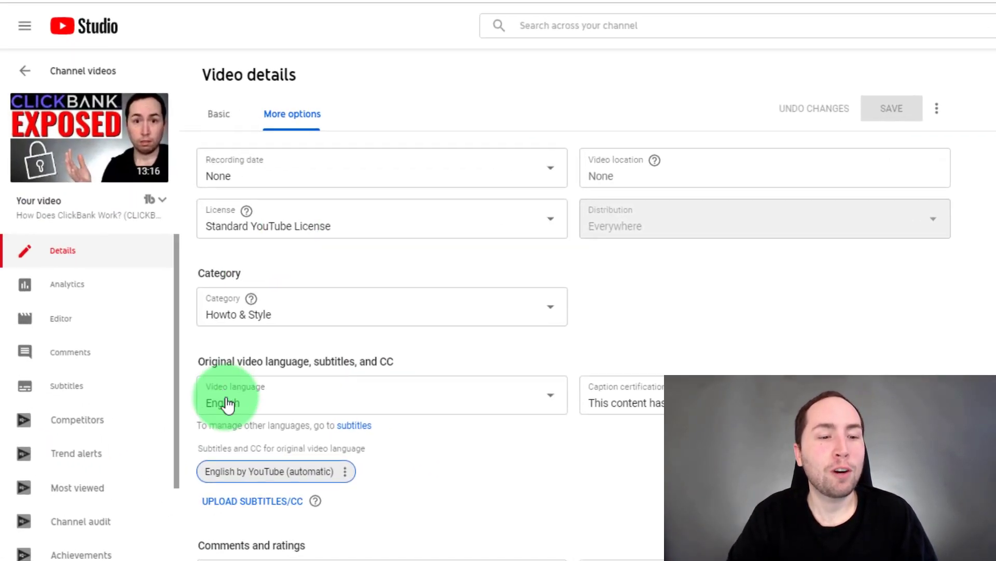
pyautogui.click(345, 471)
pyautogui.click(510, 473)
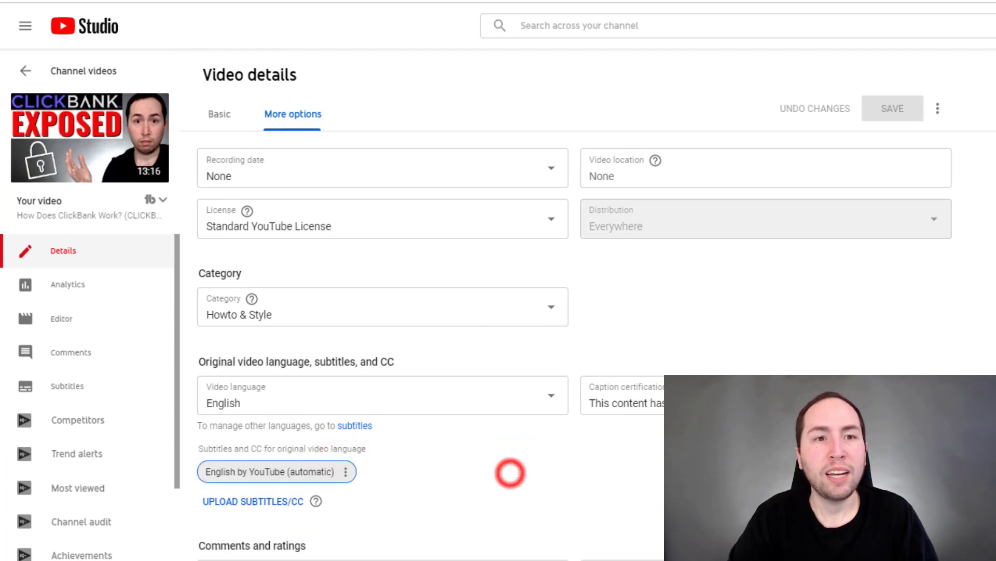